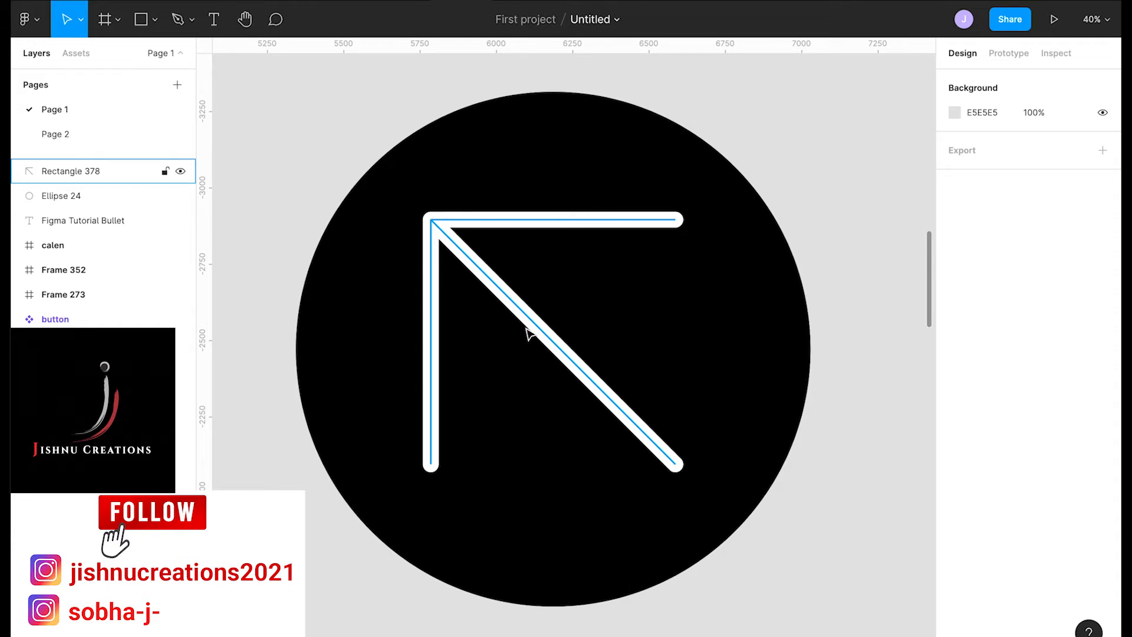
left_click(531, 343)
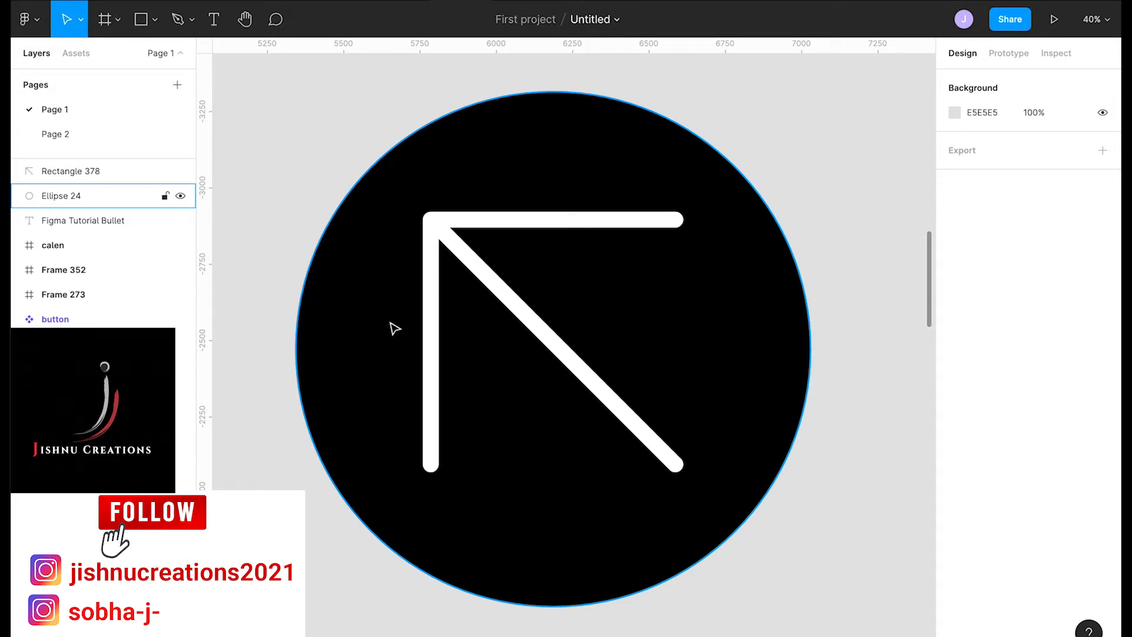
scroll(462, 271, "down", 2)
scroll(461, 271, "down", 2)
scroll(462, 271, "up", 2)
scroll(470, 278, "down", 1)
scroll(470, 278, "right", 1)
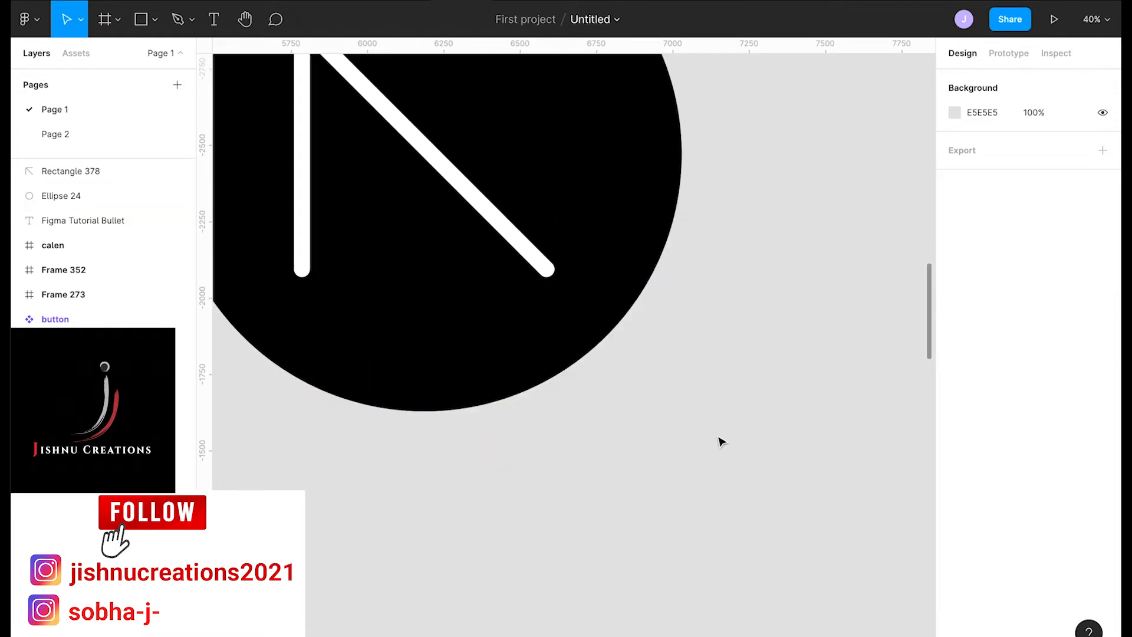
scroll(720, 442, "up", 2)
scroll(721, 442, "left", 1)
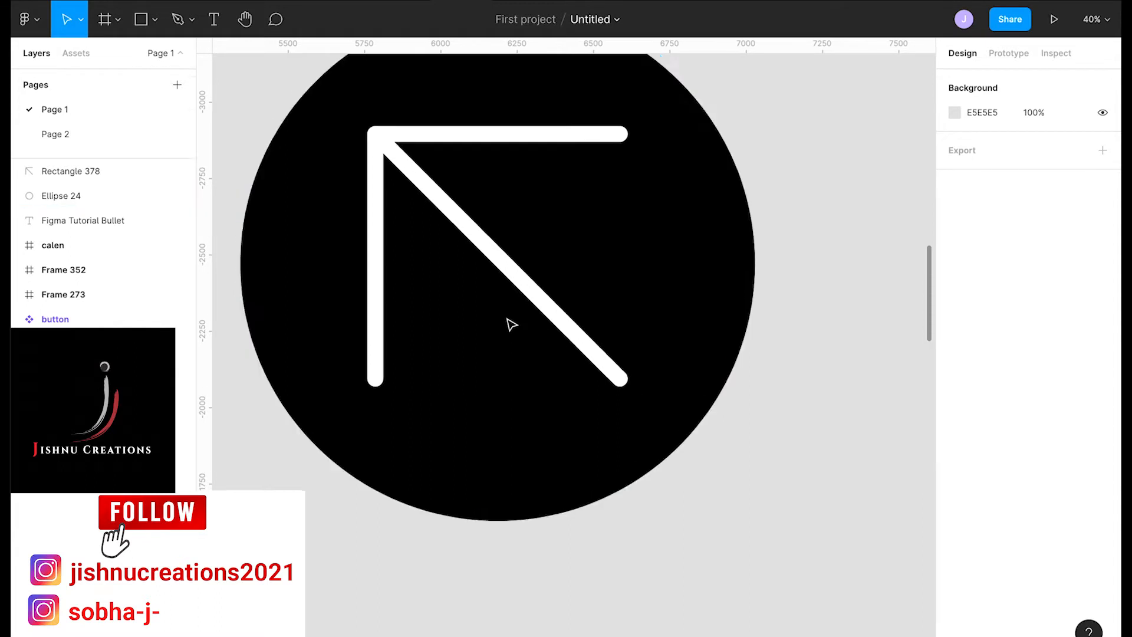
scroll(511, 325, "up", 2)
scroll(511, 324, "left", 1)
left_click(475, 308)
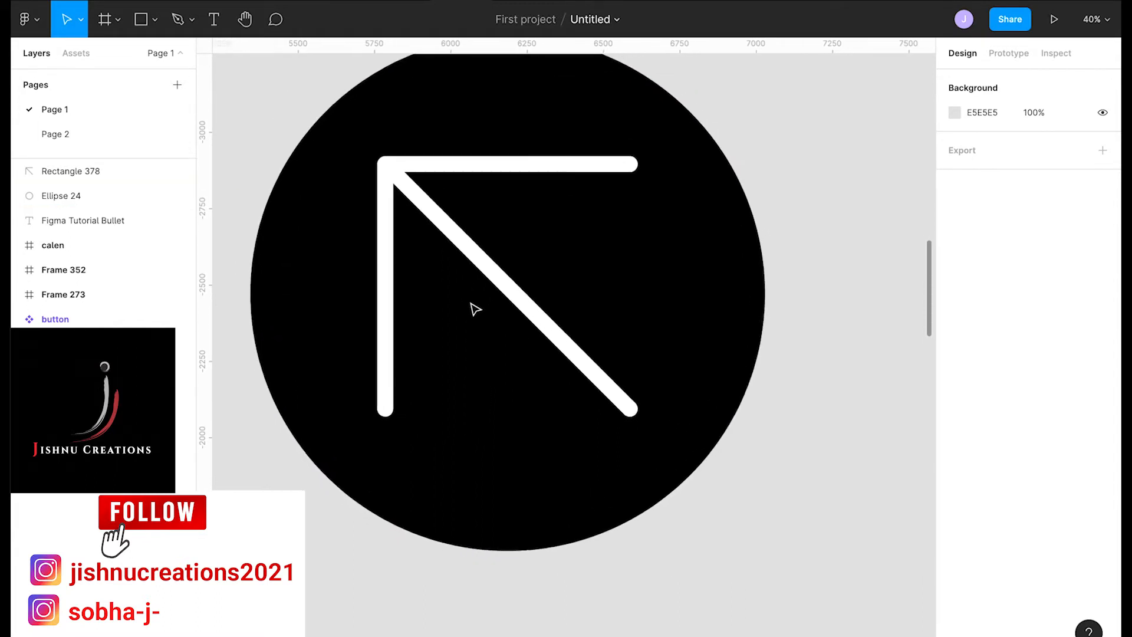
scroll(475, 308, "up", 1)
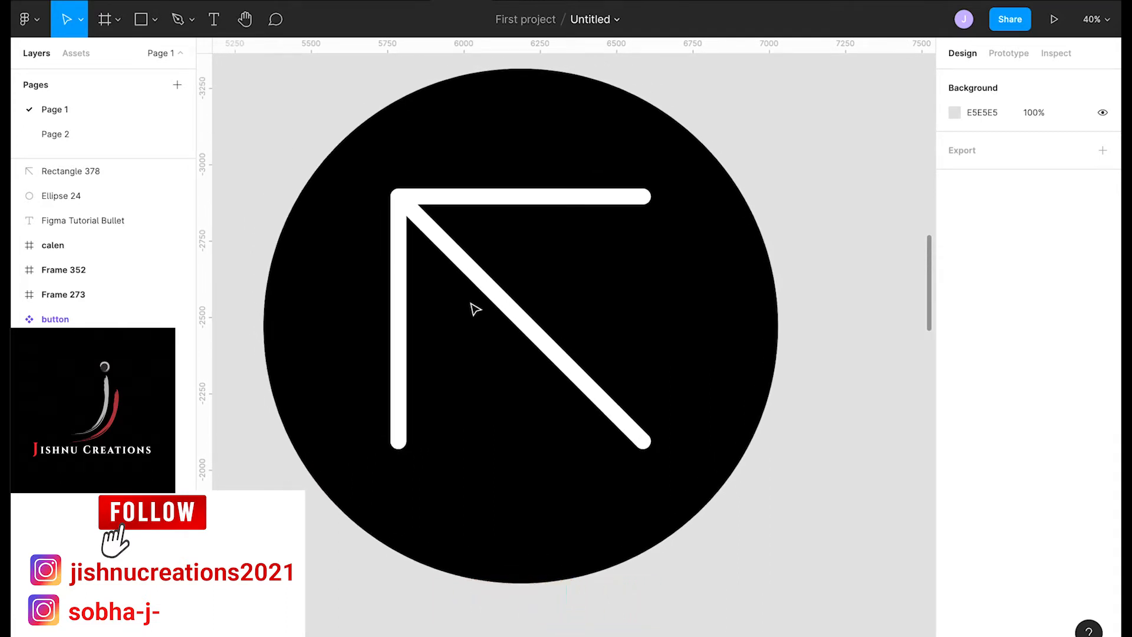
scroll(475, 308, "left", 1)
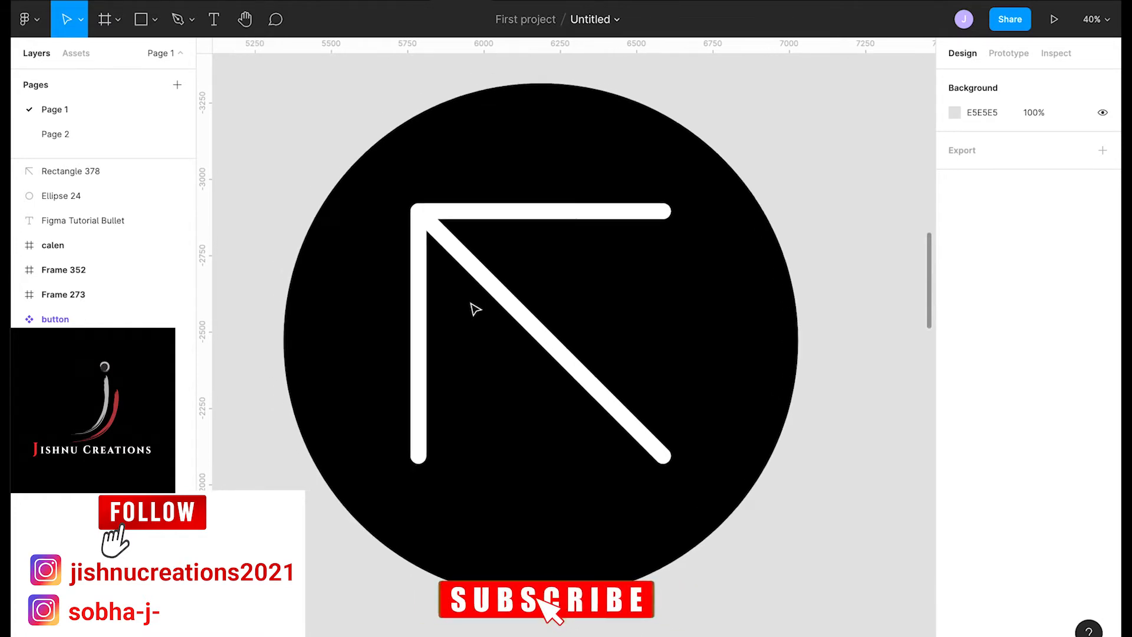
Step: Delete the white arrow from the black circle and draw a square about 851 × 851 in its place
left_click(479, 269)
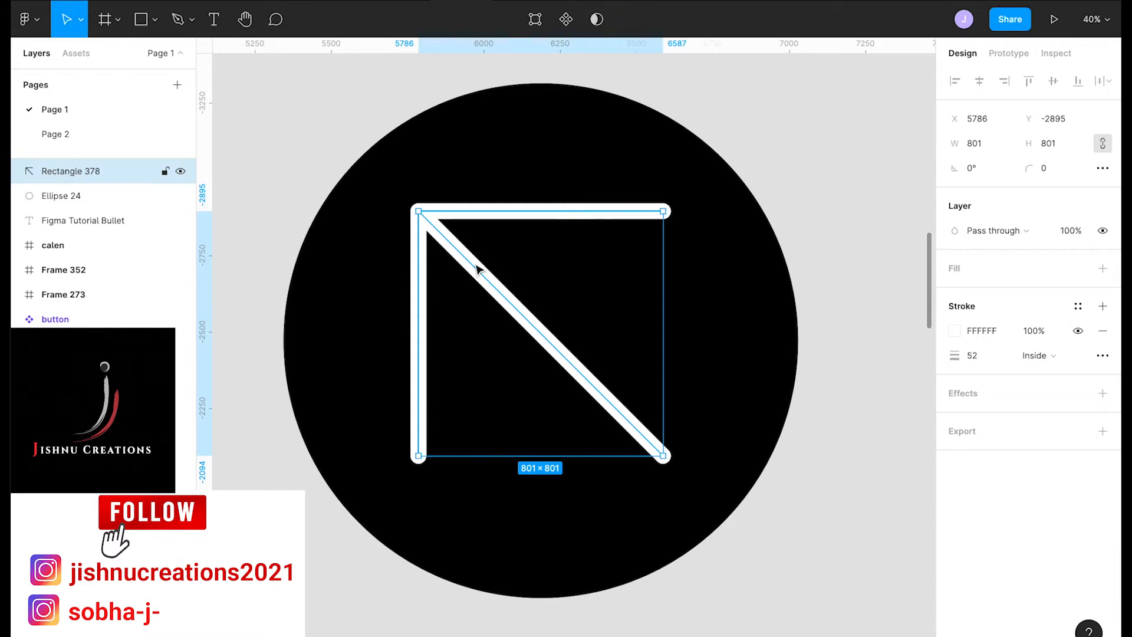
key("Delete")
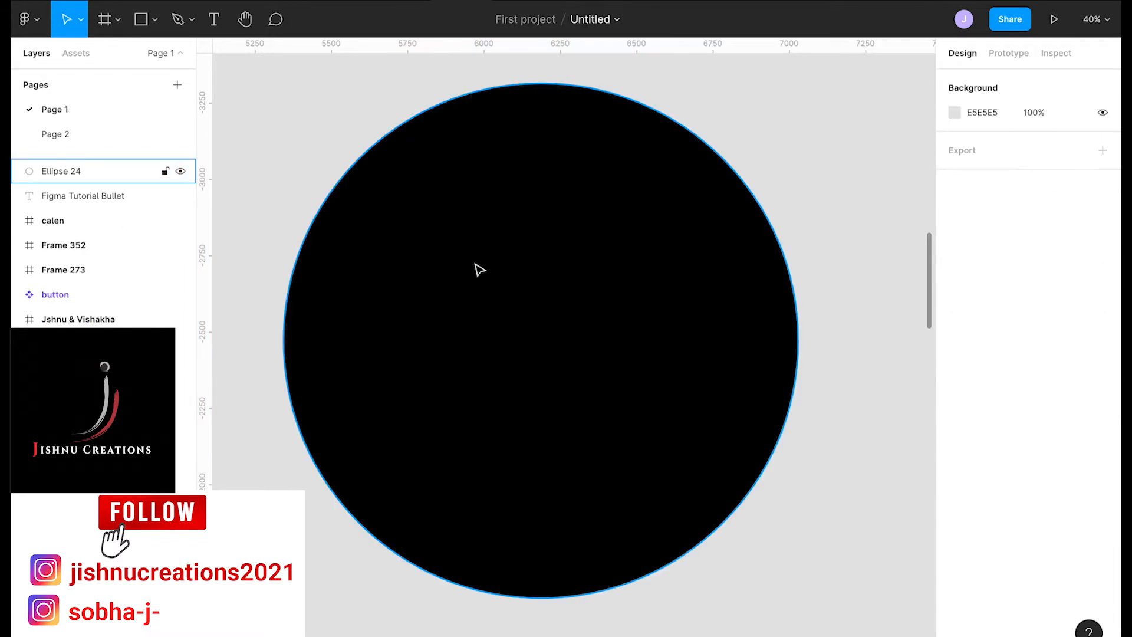
left_click(134, 27)
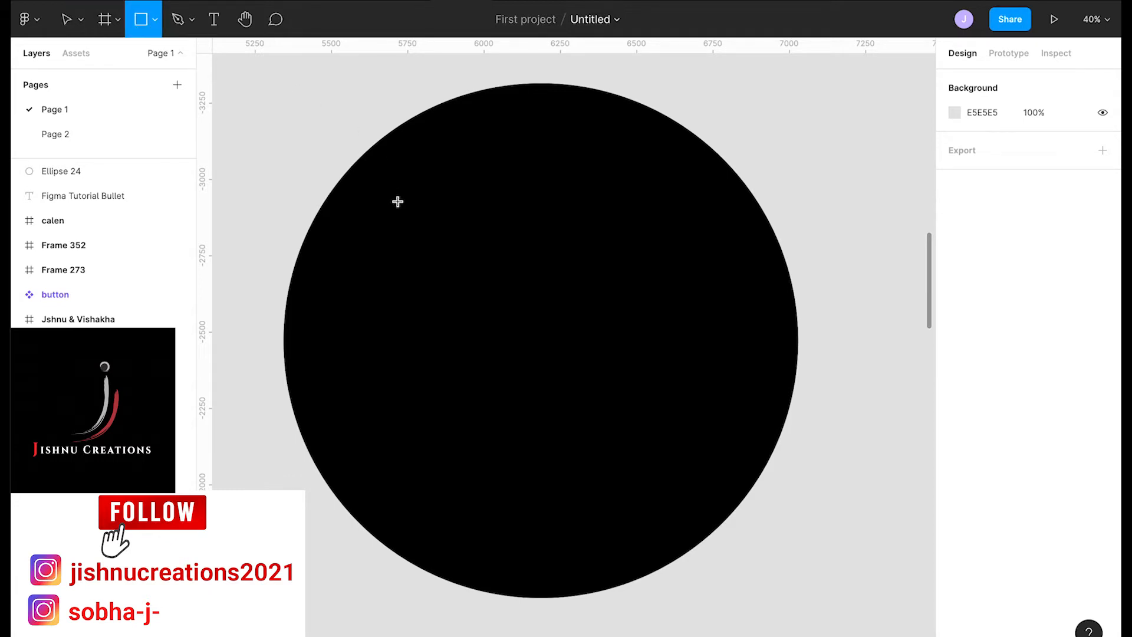
left_click_drag(398, 202, 652, 456)
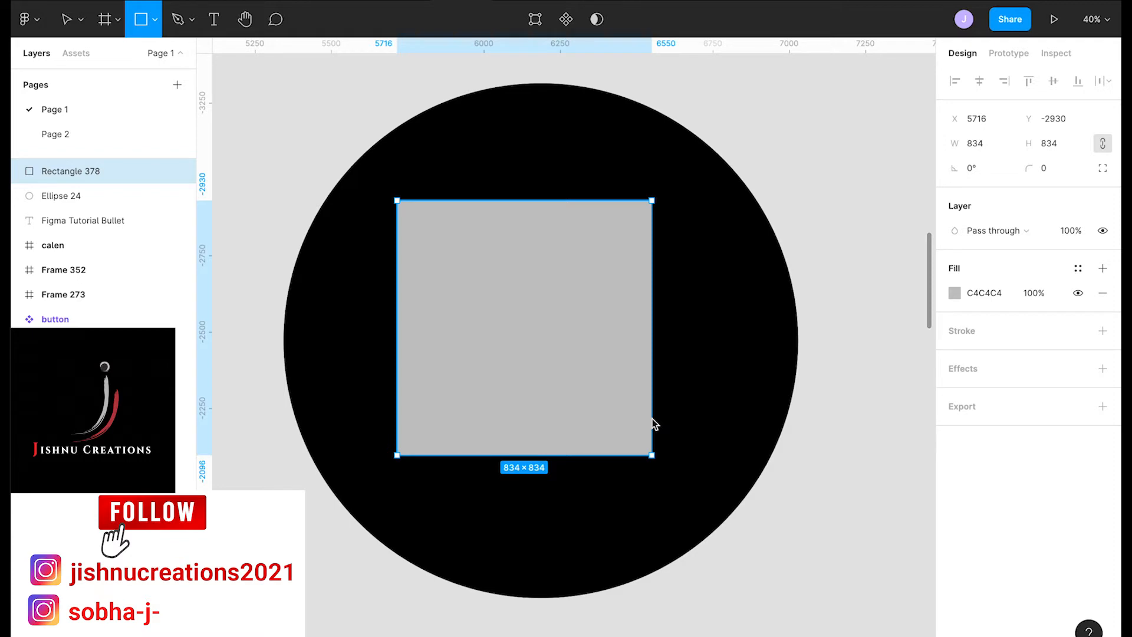
left_click_drag(655, 424, 658, 440)
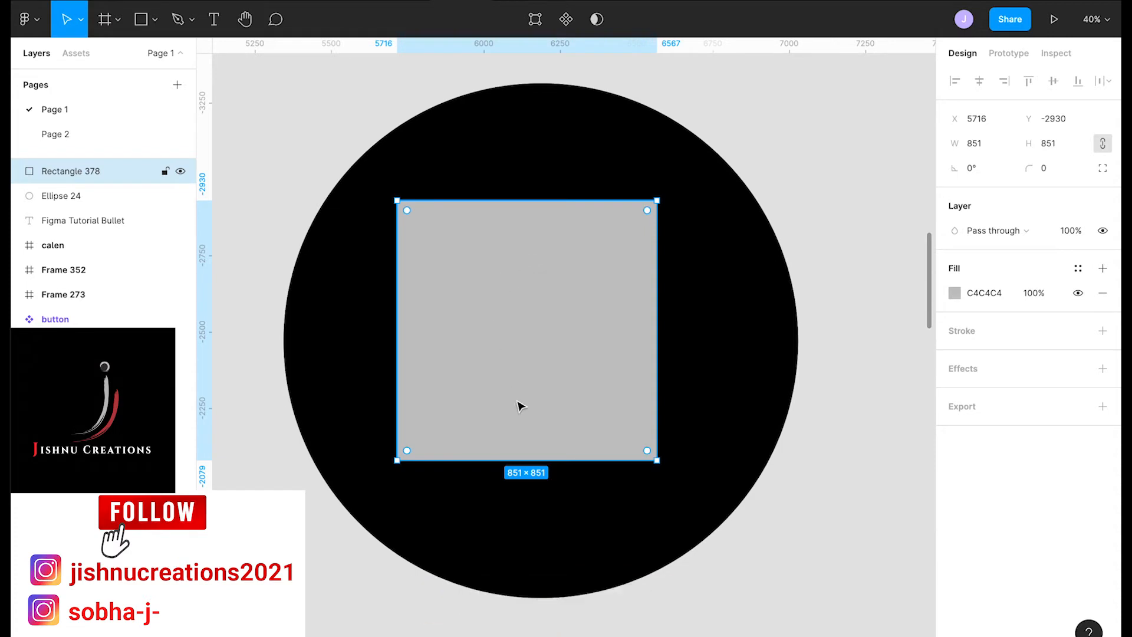
Step: Add a diagonal line to the square's vector path from its upper-left corner to its lower-right corner
left_click(536, 22)
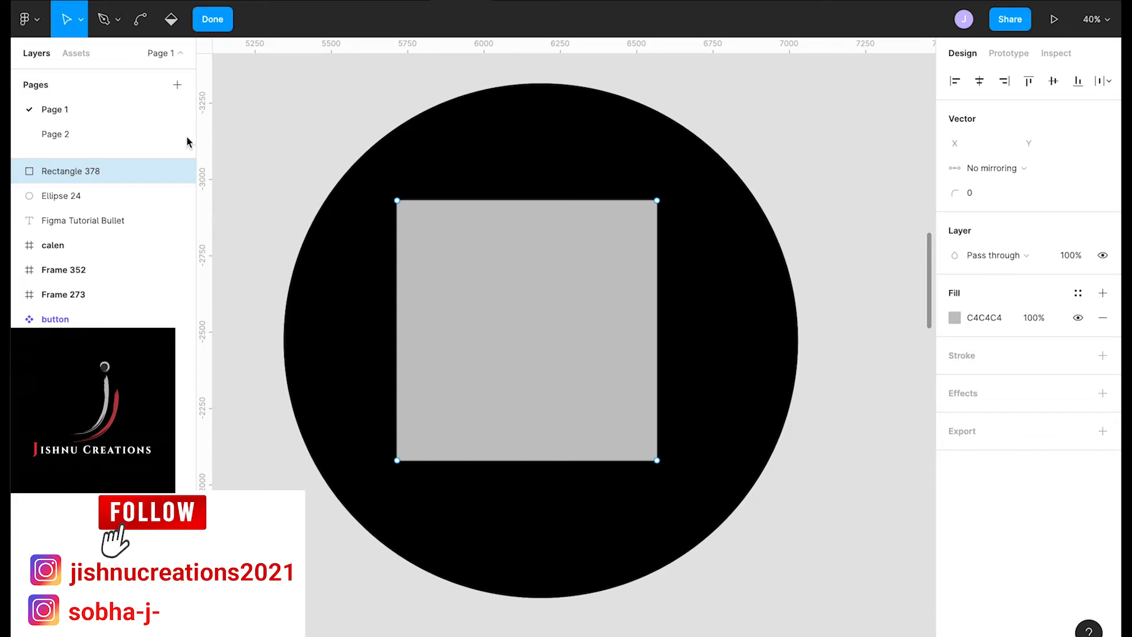
left_click(104, 20)
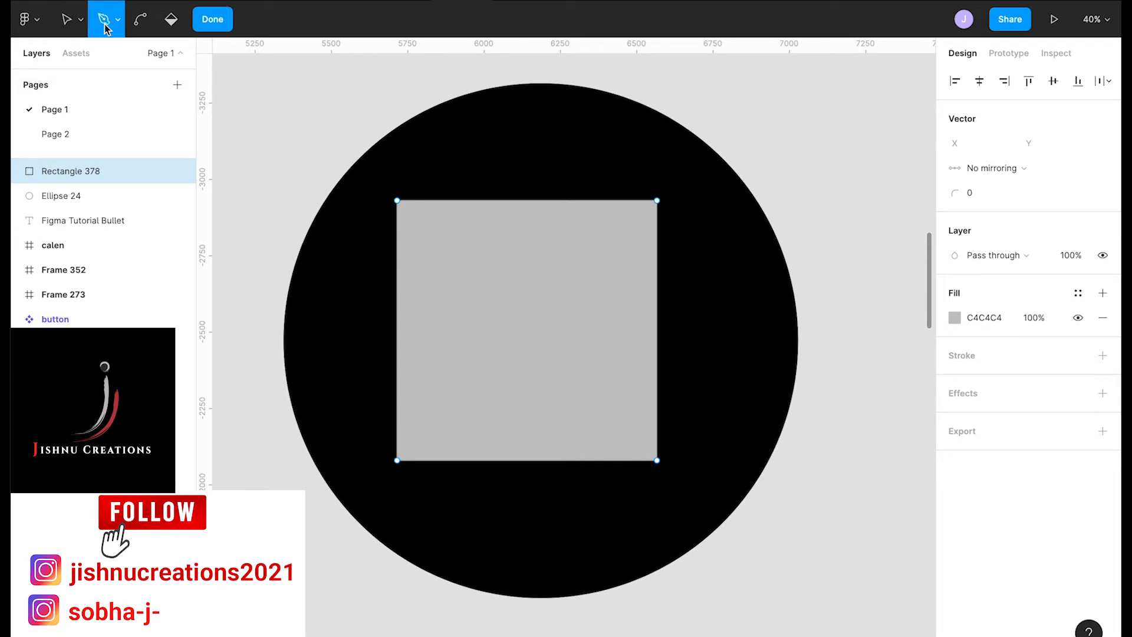
left_click(398, 202)
left_click(658, 461)
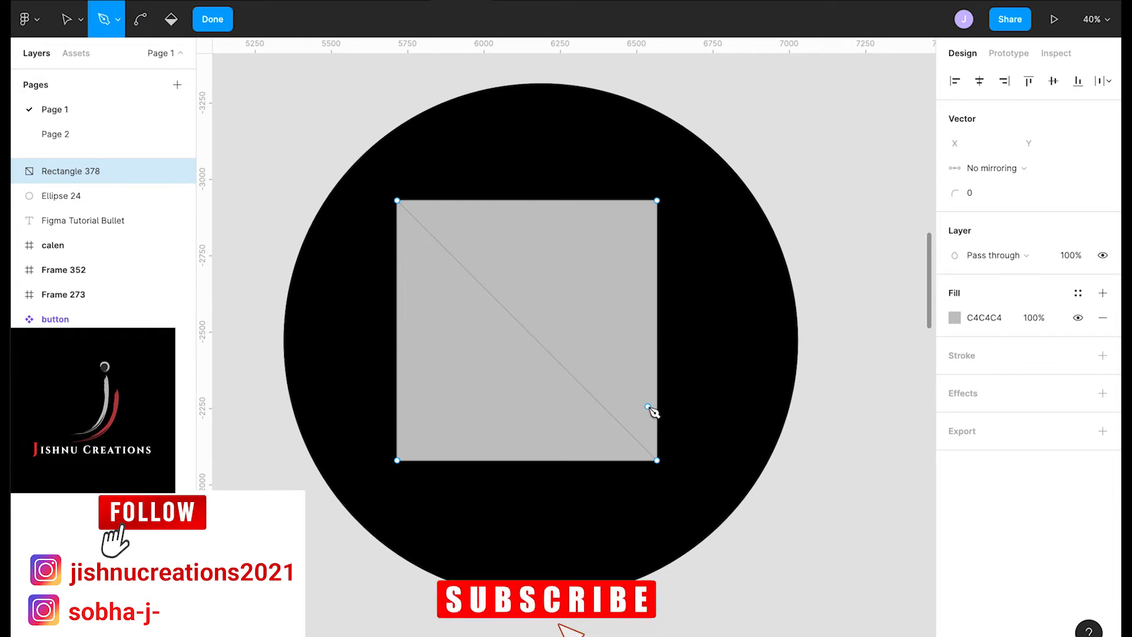
left_click(556, 423)
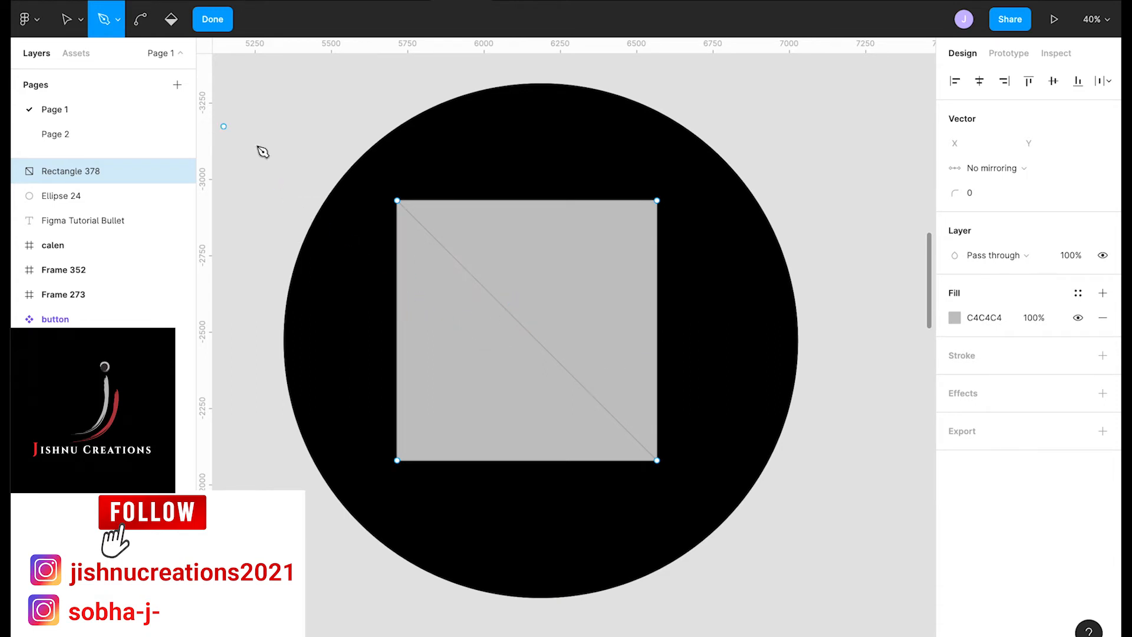
left_click(207, 21)
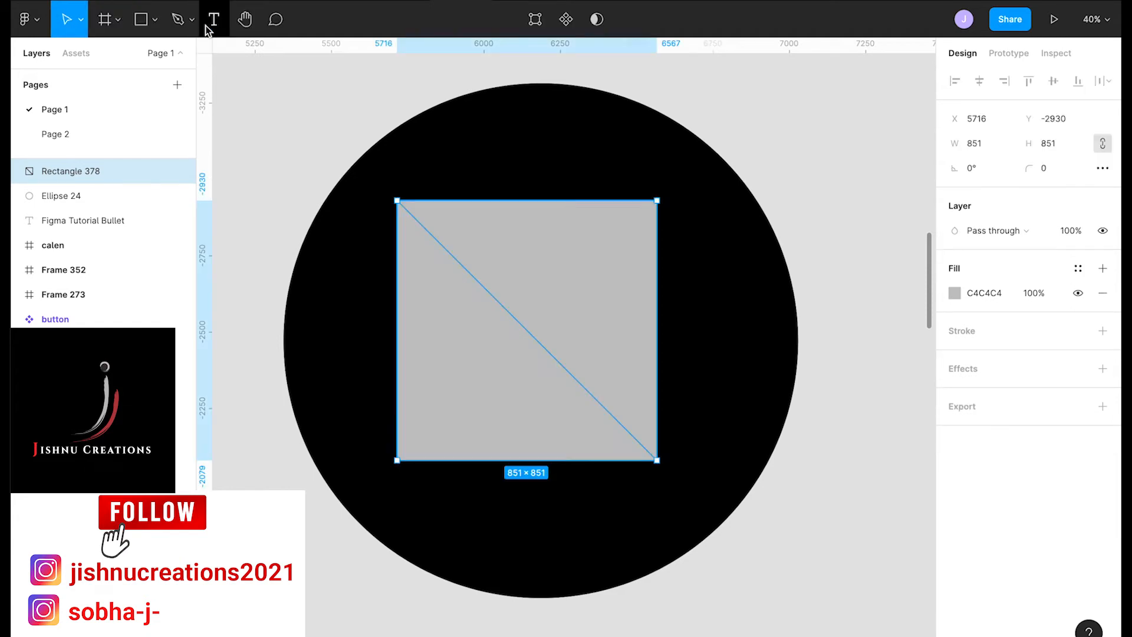
Step: Remove the square's fill and delete its right and bottom edges, keeping the diagonal, top and left lines
left_click(535, 19)
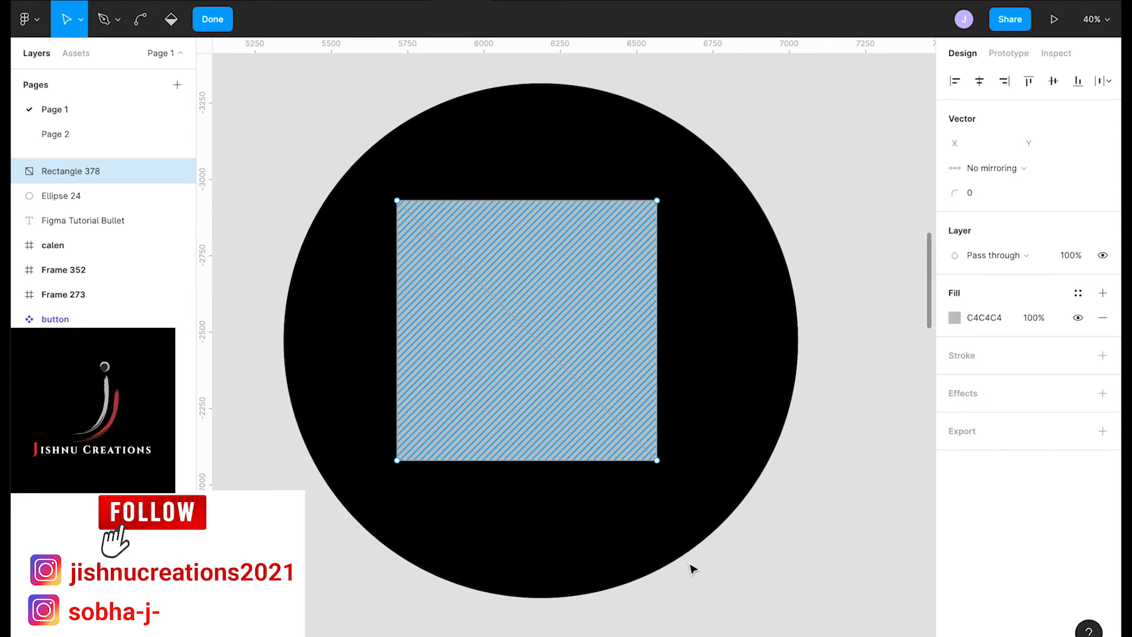
key("Delete")
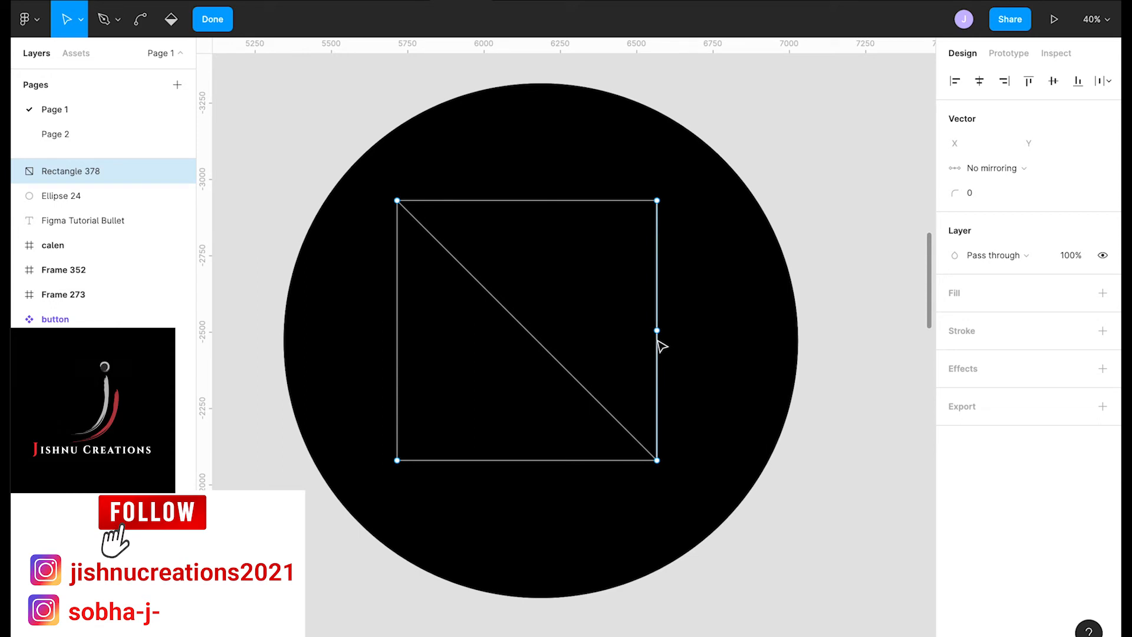
key("Delete")
left_click(556, 462)
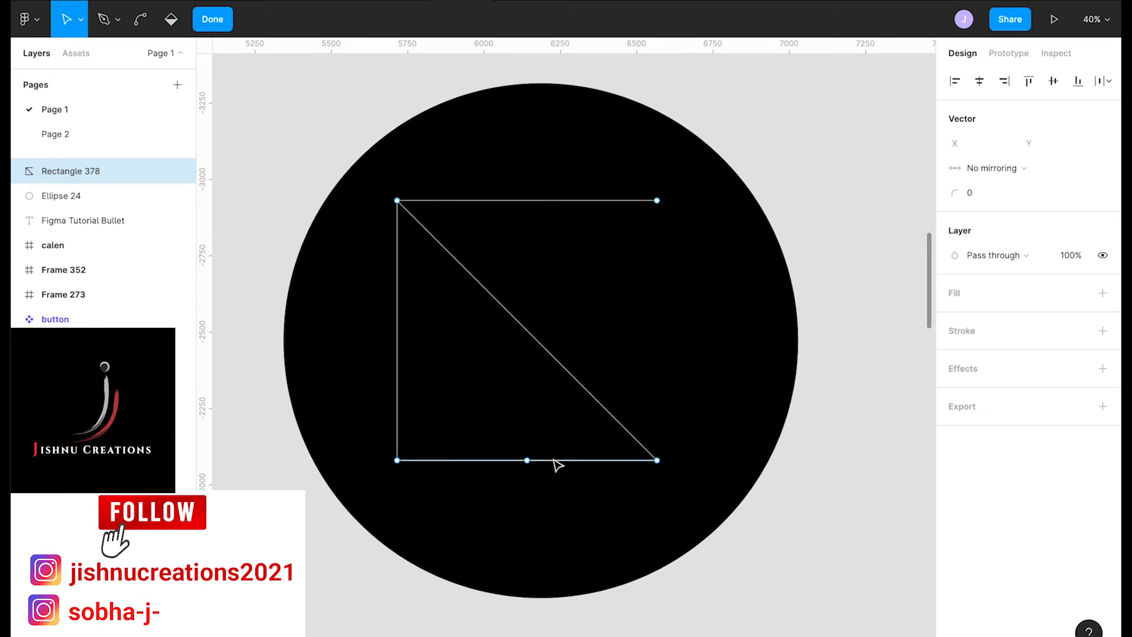
key("Delete")
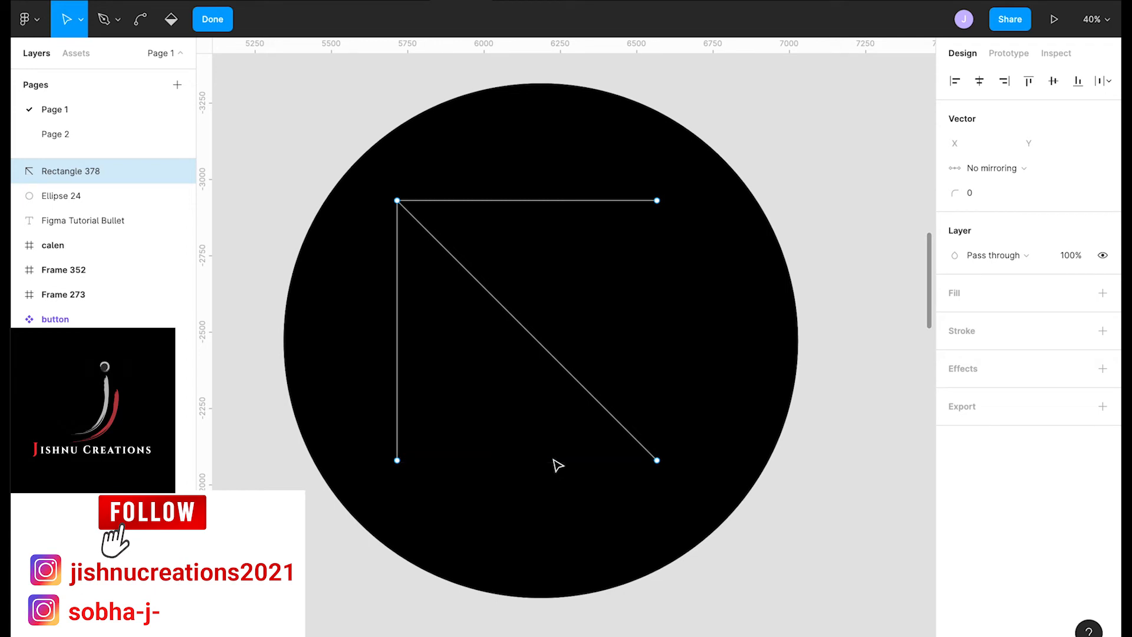
Step: Add a white FFFFFF stroke to the arrow lines and set its width to 73
left_click(957, 345)
left_click(970, 383)
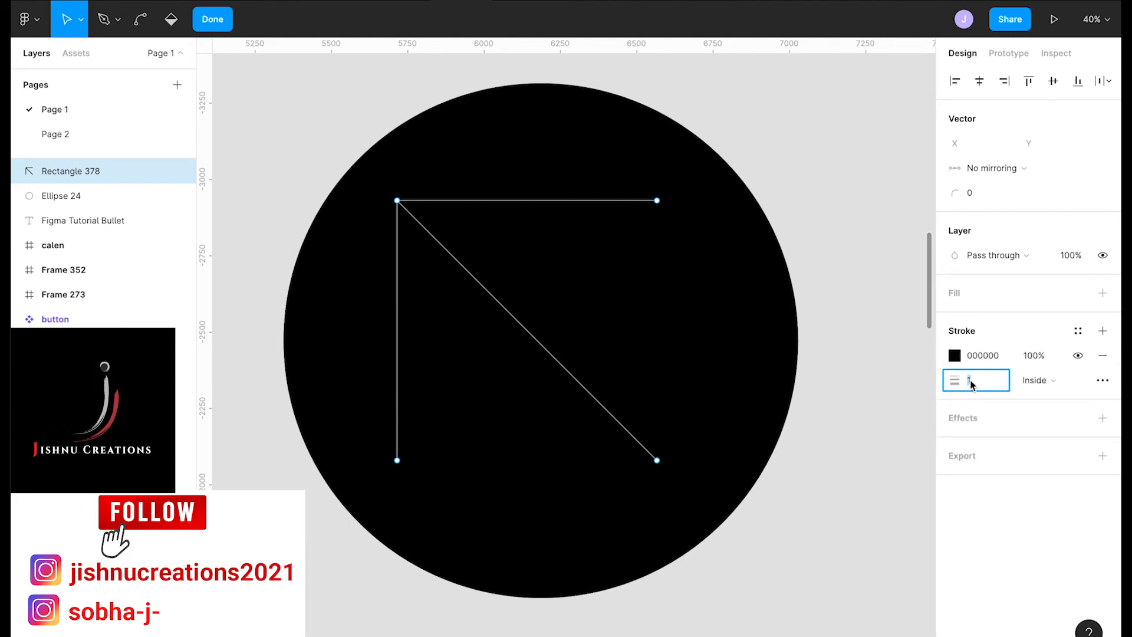
type("2")
key("BackSpace")
type("6")
left_click(954, 356)
left_click_drag(760, 318, 744, 269)
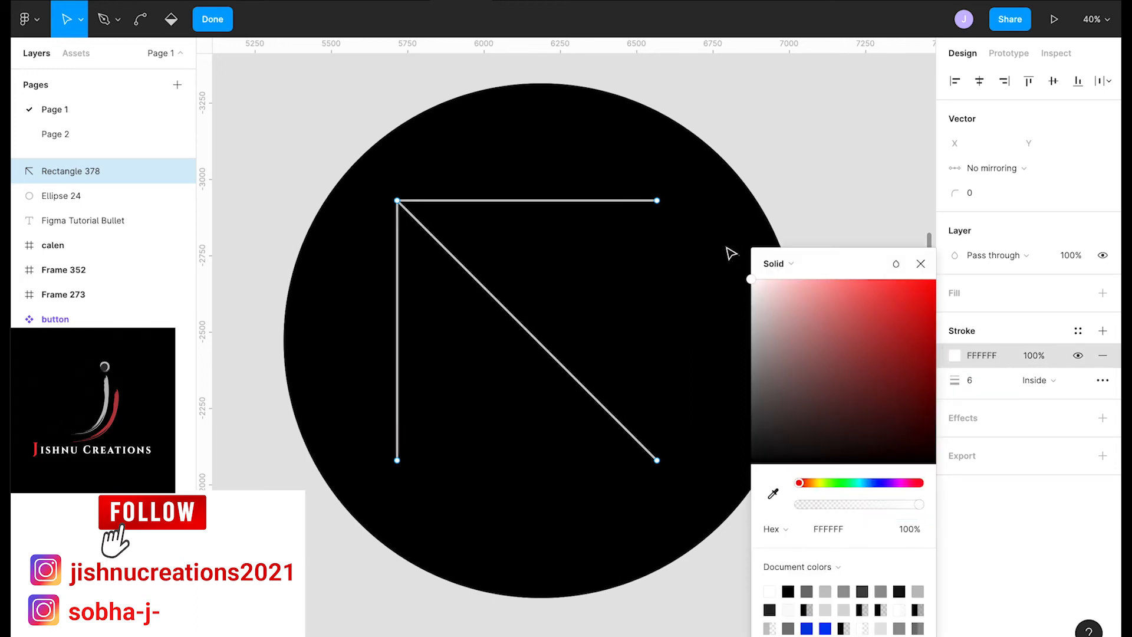
left_click(952, 384)
mouse_move(951, 384)
left_mouse_down()
mouse_move(1064, 400)
mouse_move(1056, 405)
left_mouse_up()
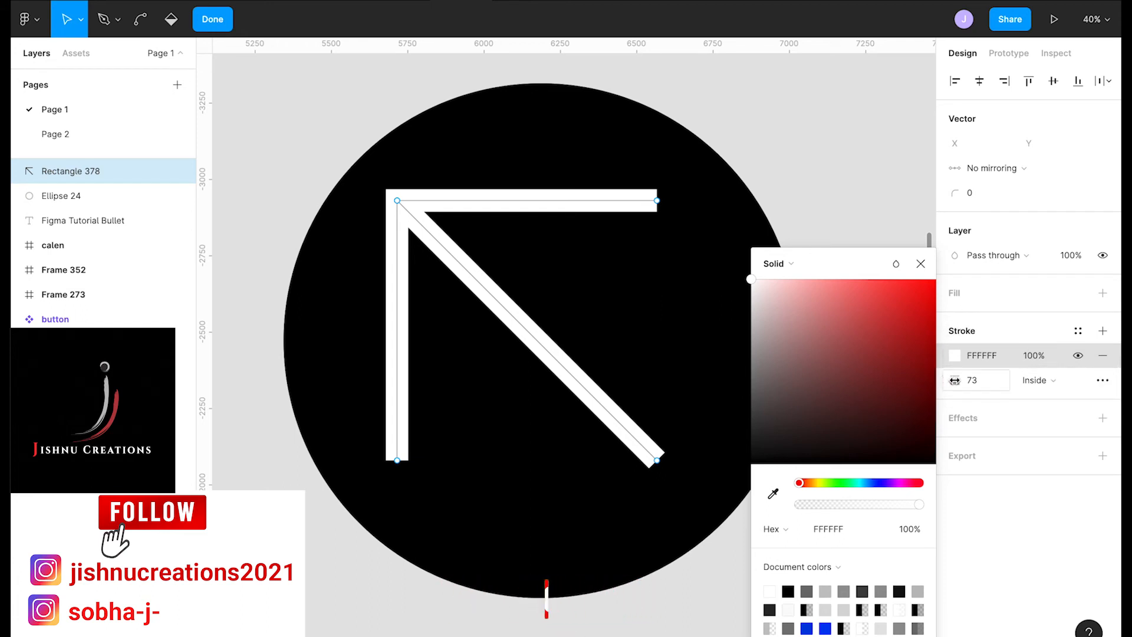
Step: Give the arrow's stroke a round join and Round caps, and finish editing the vector
left_click(1105, 383)
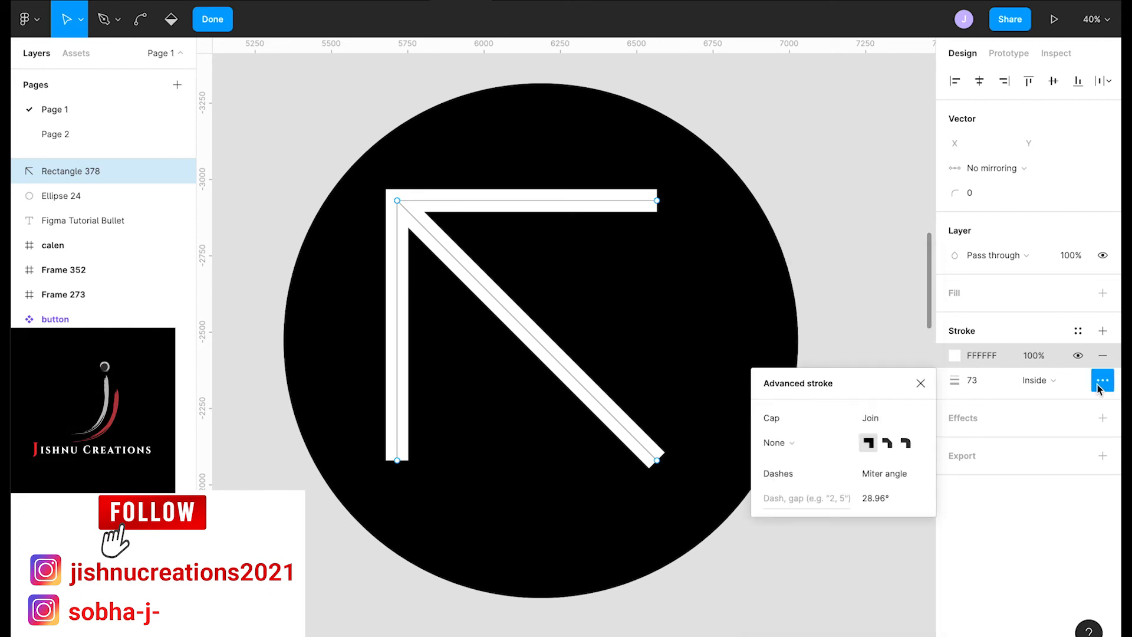
left_click(906, 444)
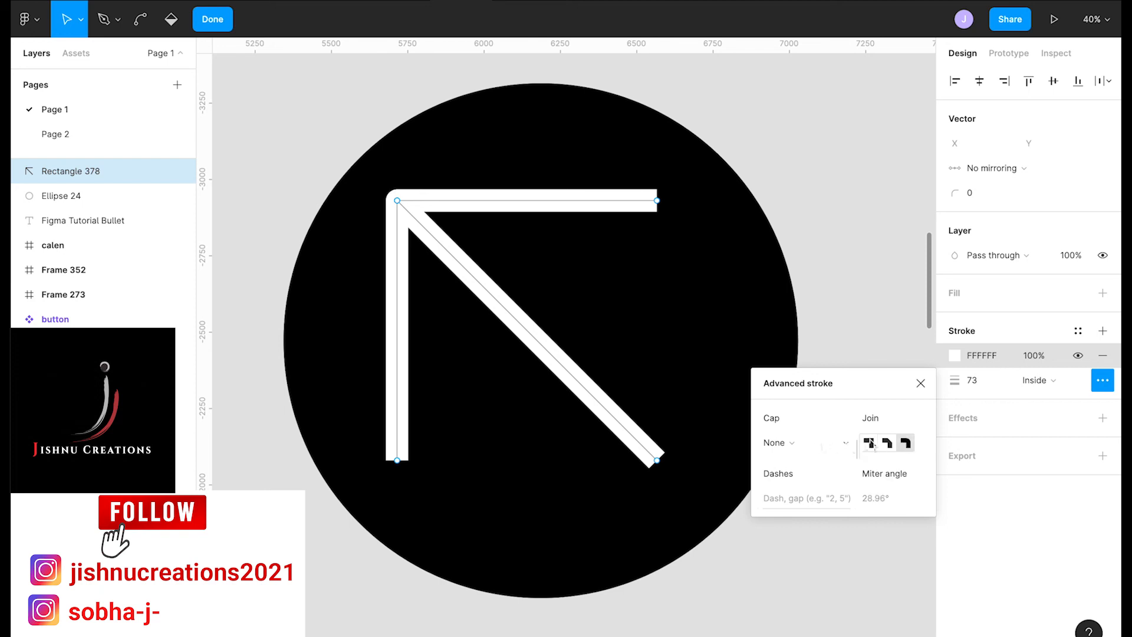
left_click(790, 452)
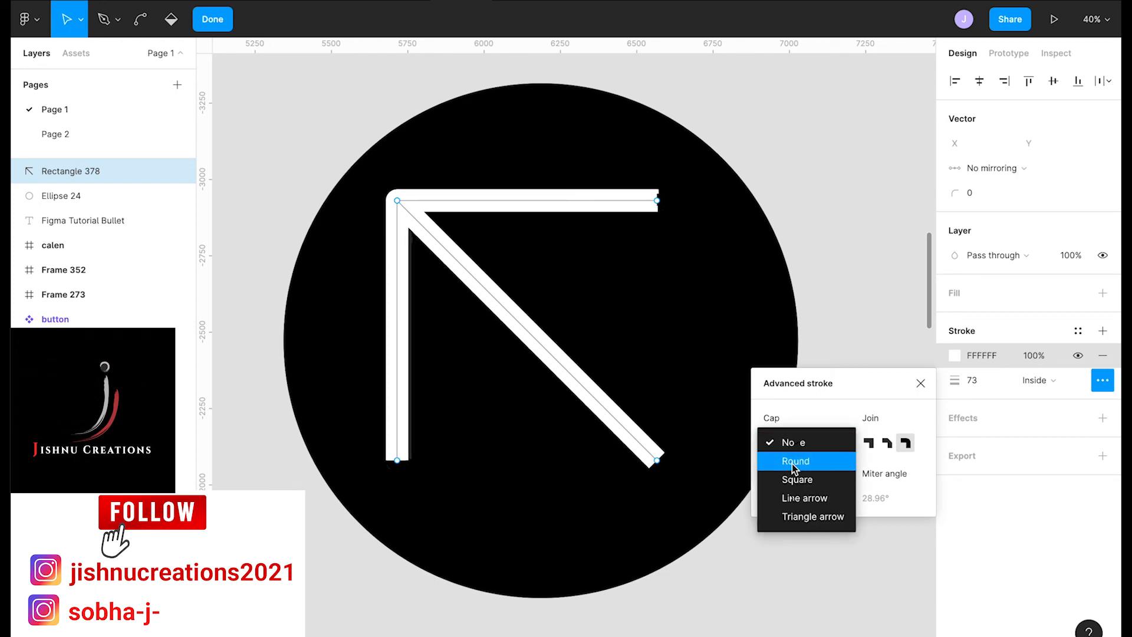
left_click(791, 461)
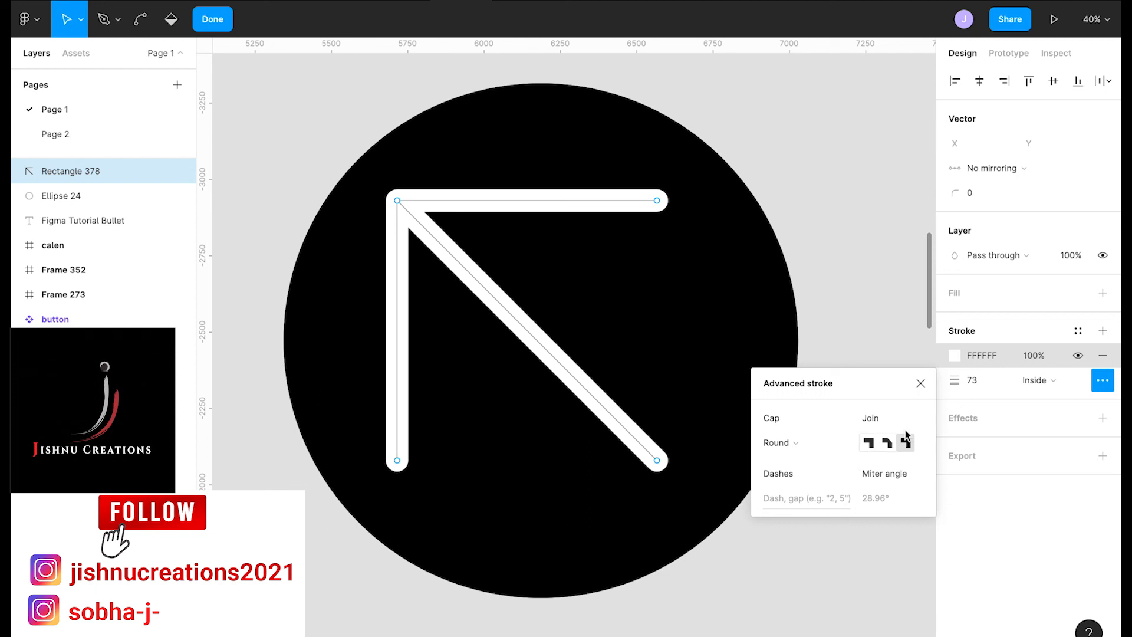
left_click(921, 383)
key("Escape")
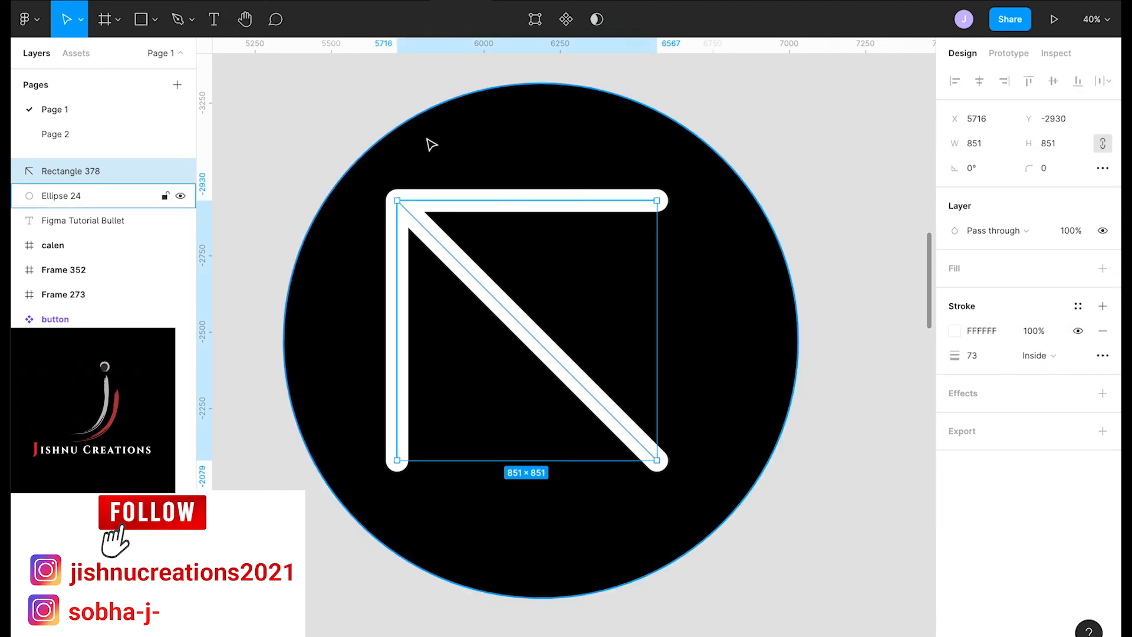
left_click(379, 127)
scroll(268, 113, "up", 1)
scroll(268, 113, "left", 1)
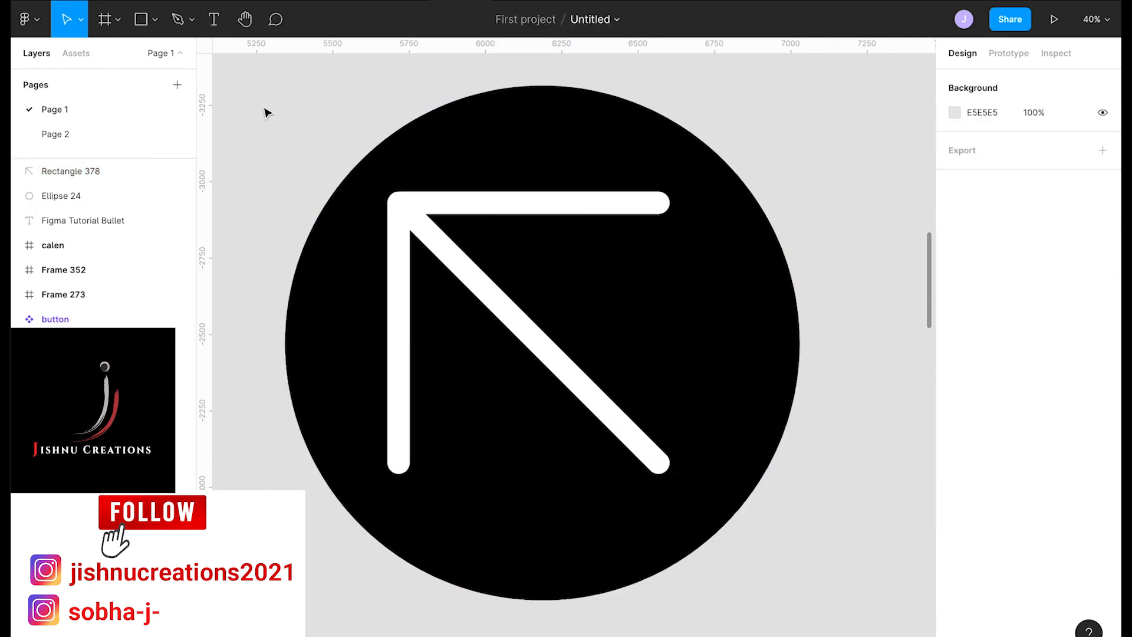